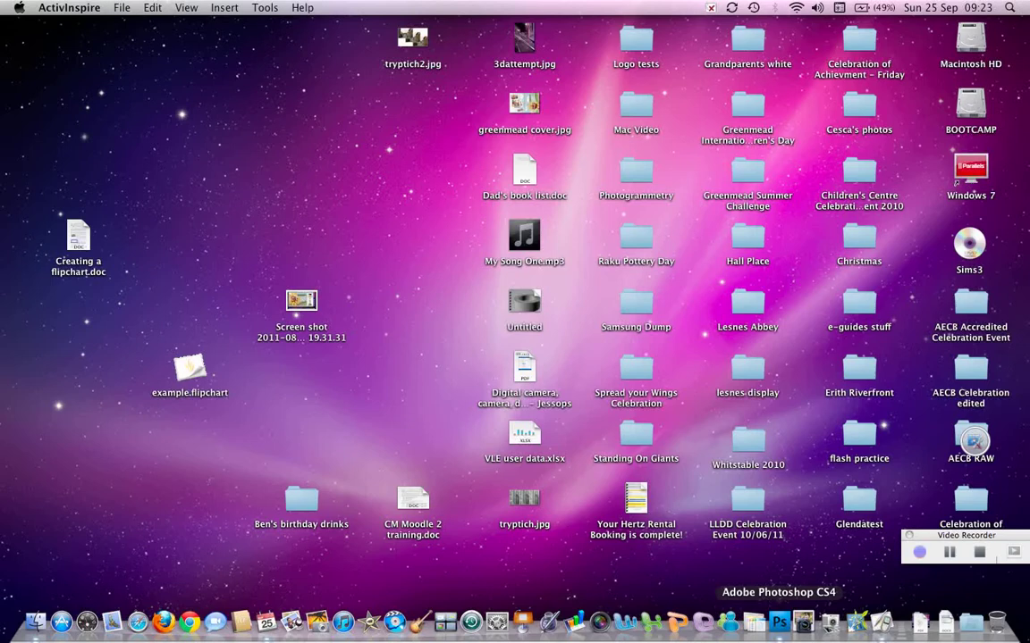
Launch Adobe Photoshop CS4 from the Dock
click(778, 622)
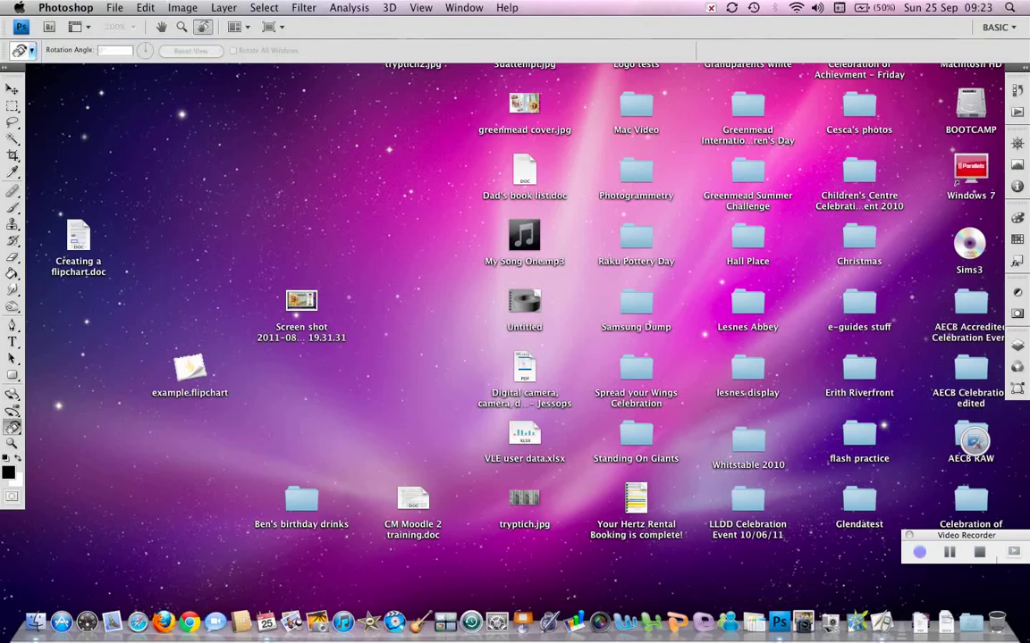
Open Rotate (1).JPG from the Learner Disk through File > Open
click(114, 8)
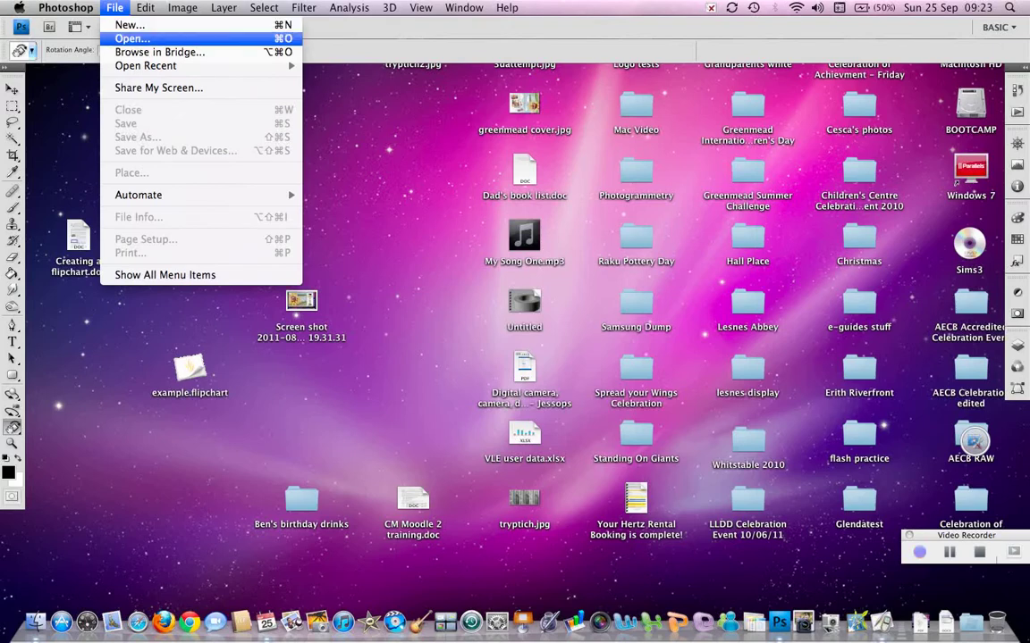
click(132, 39)
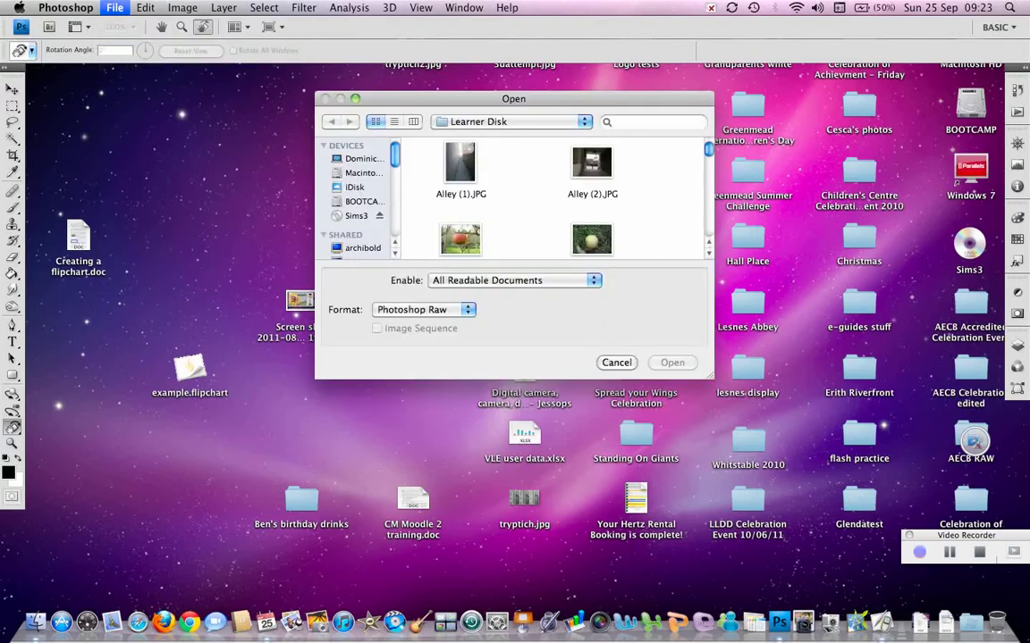
scroll(552, 197, down, 3)
click(592, 214)
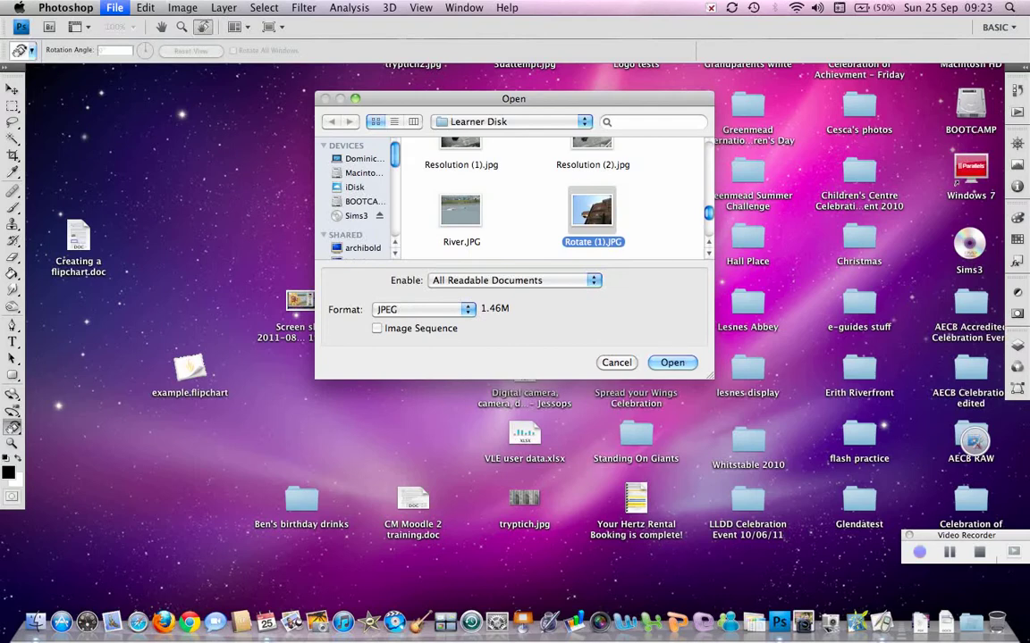
key(Return)
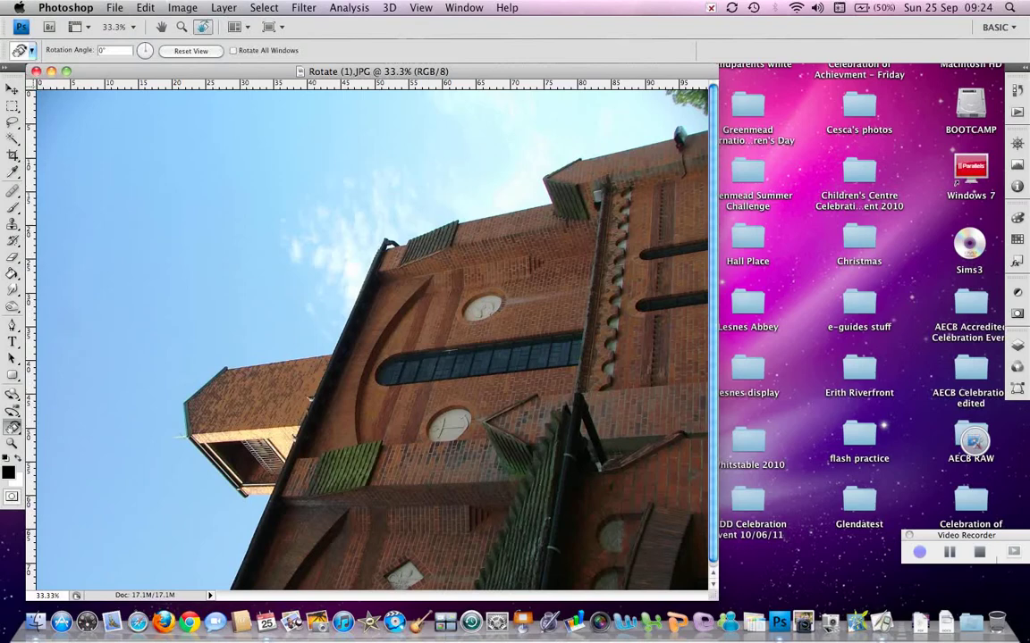
click(371, 337)
drag(371, 338, 407, 357)
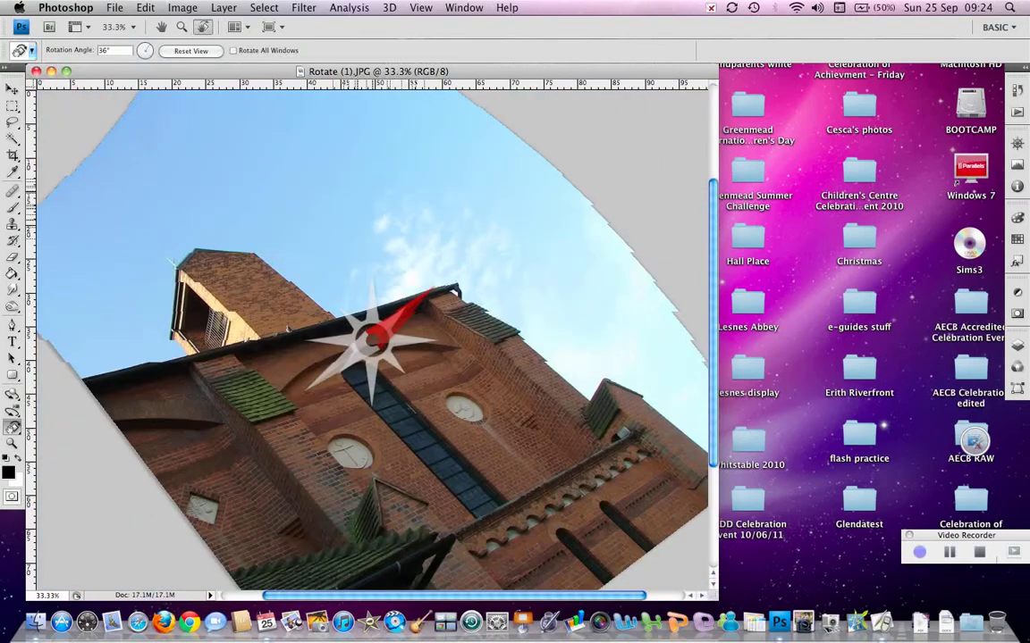
drag(420, 303, 451, 344)
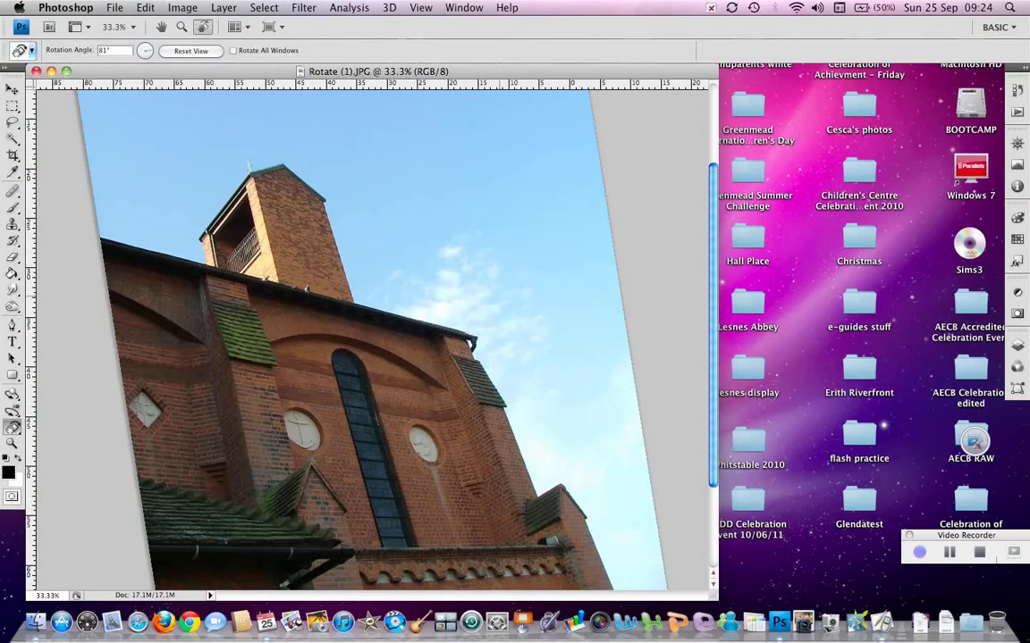
drag(375, 340, 442, 304)
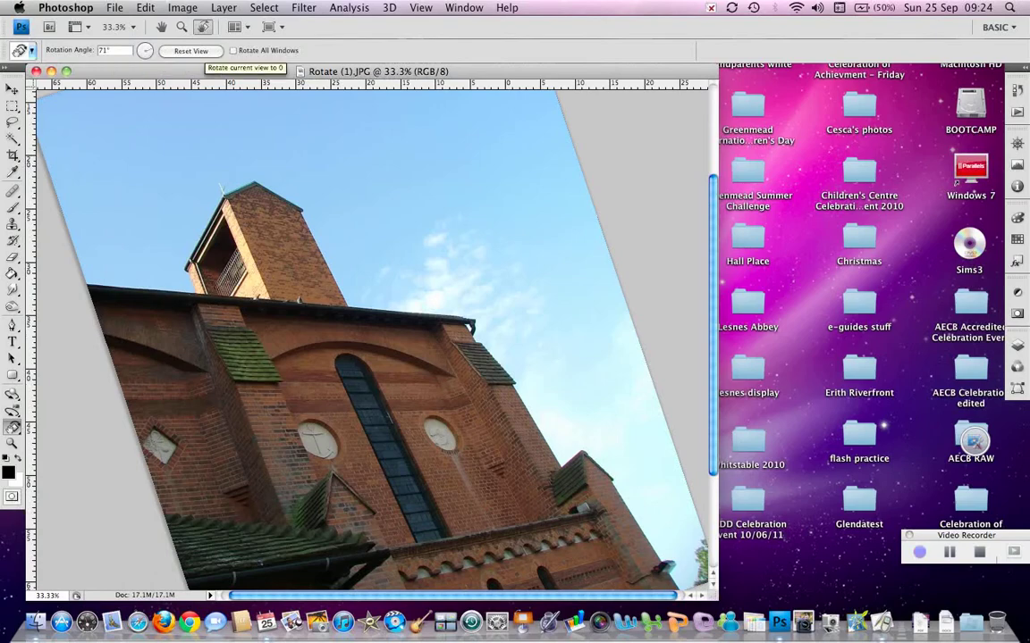
click(204, 51)
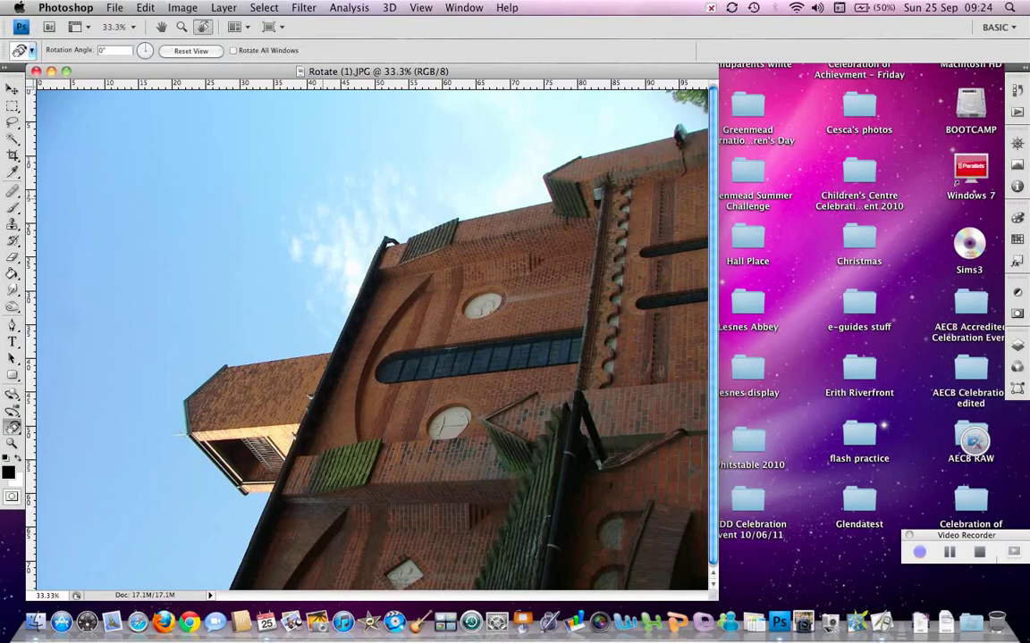
Rotate the church photo 90° clockwise and fit it on screen
click(182, 7)
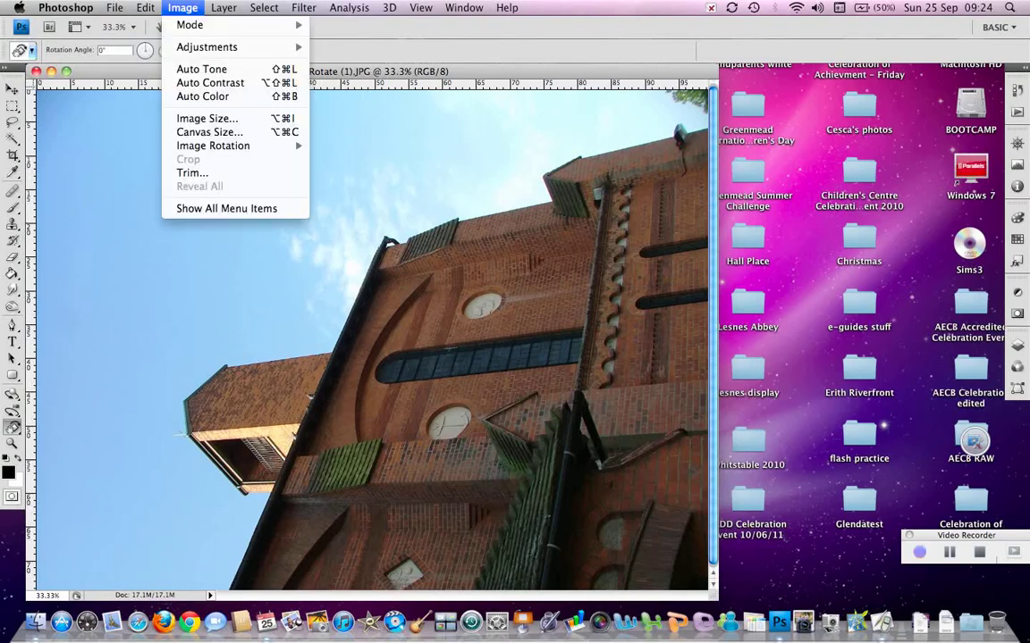
mouse_move(260, 146)
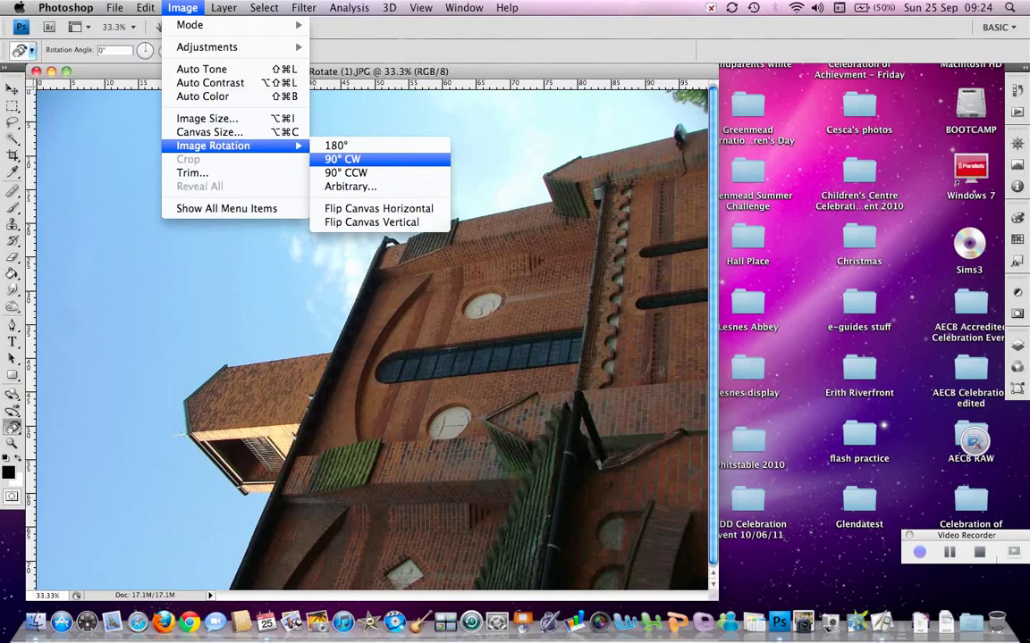
click(342, 159)
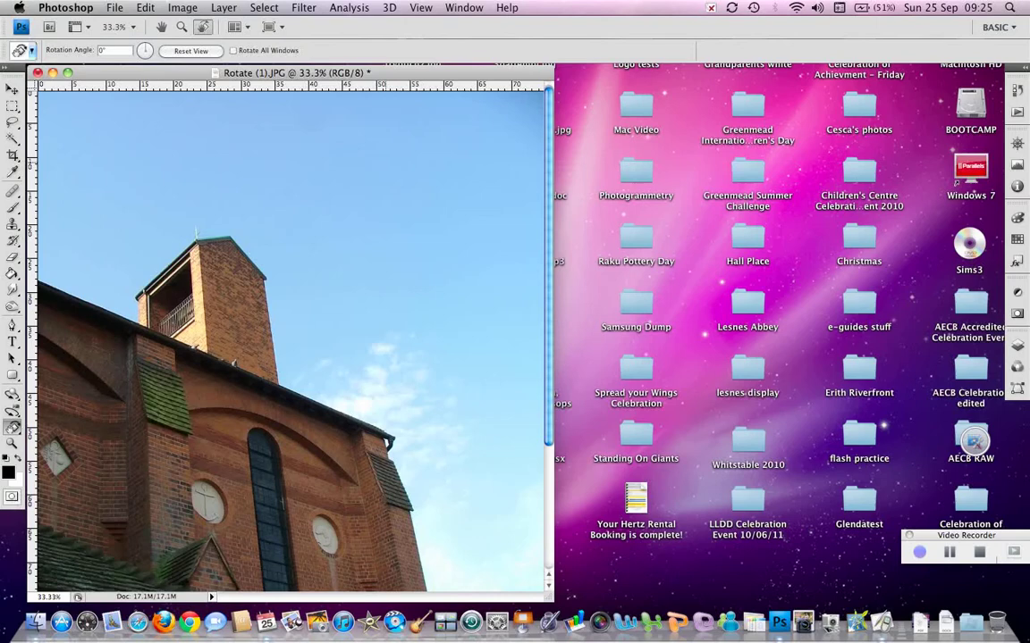
click(421, 7)
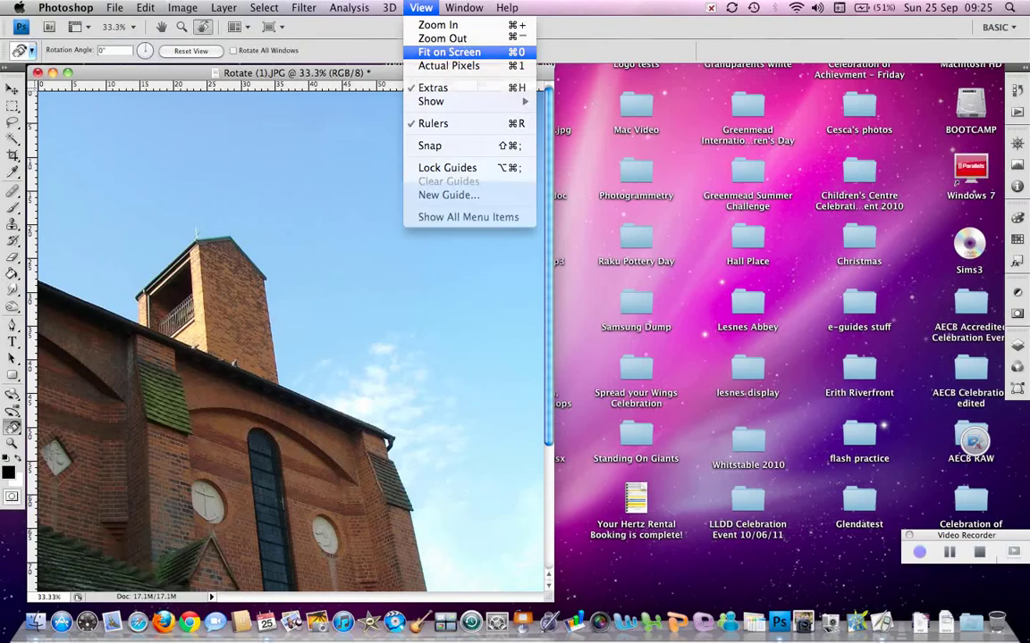
click(449, 52)
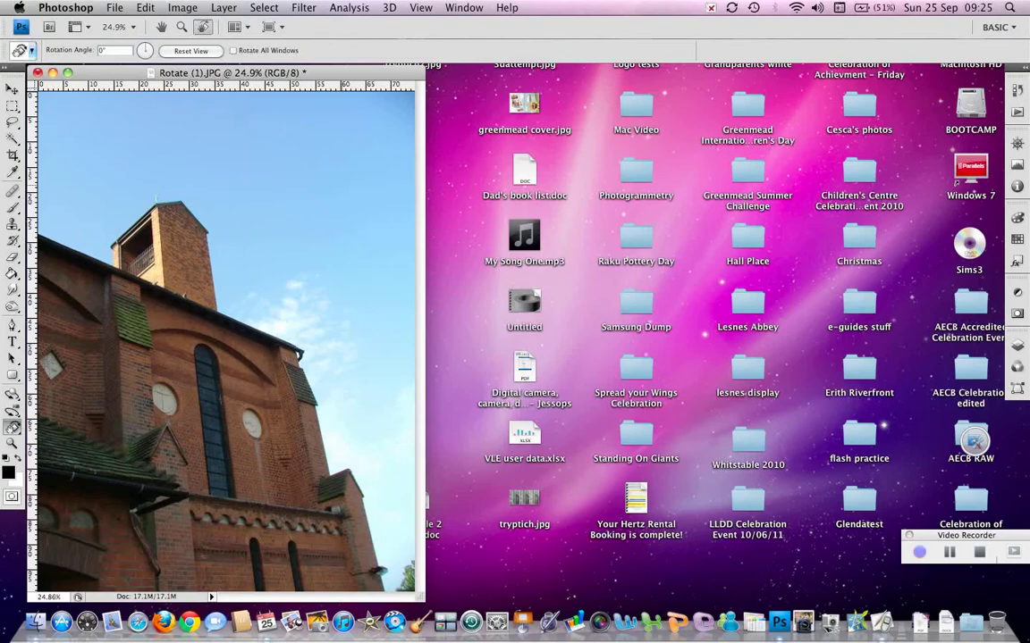
Open Rotate (2).JPG from the Learner Disk alongside the church photo
click(115, 8)
click(134, 39)
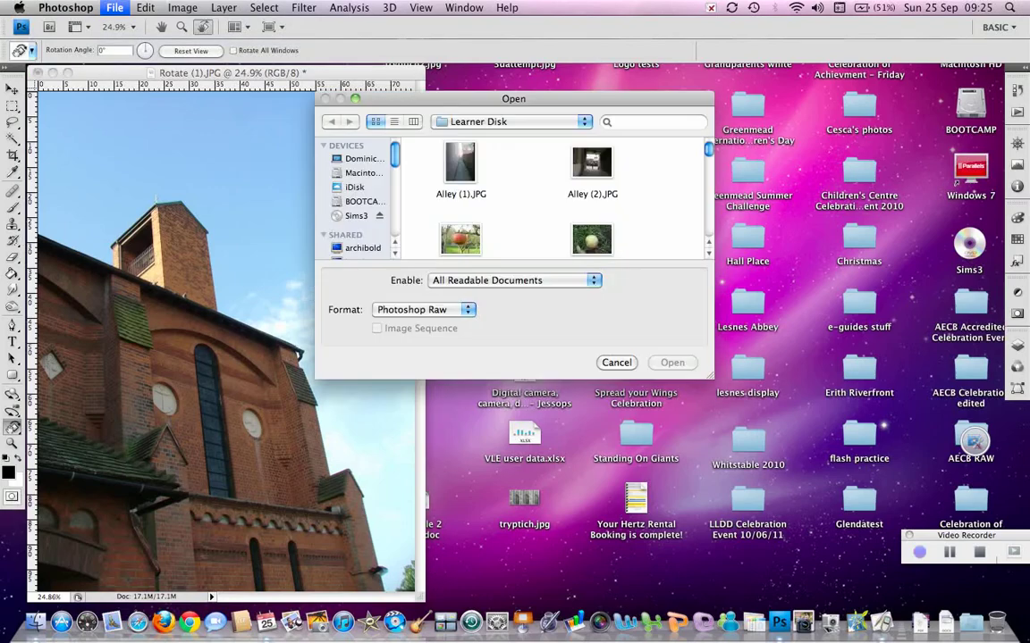
scroll(518, 197, down, 2)
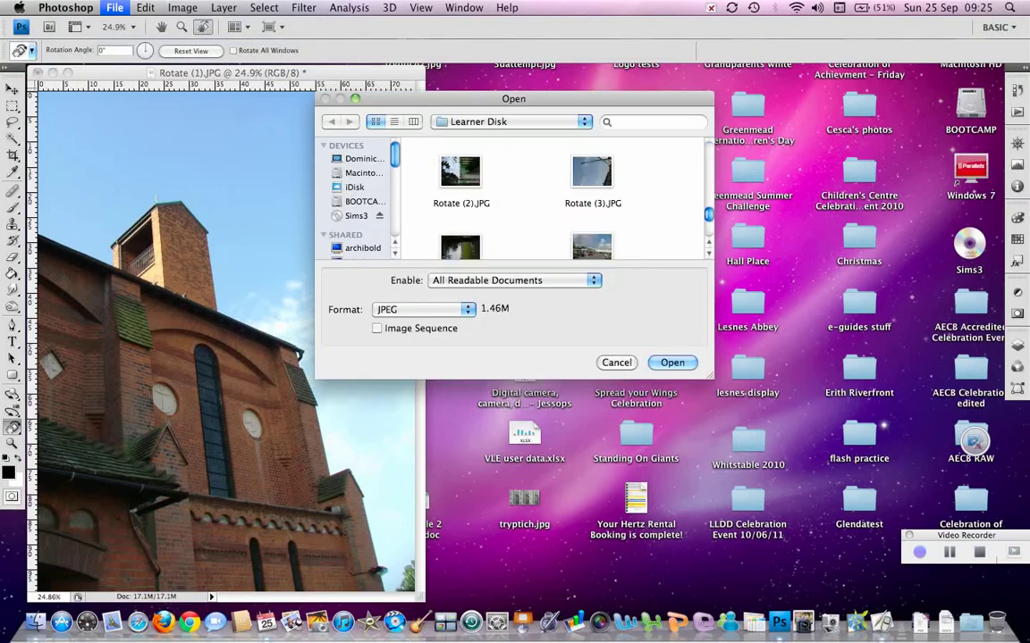
click(461, 174)
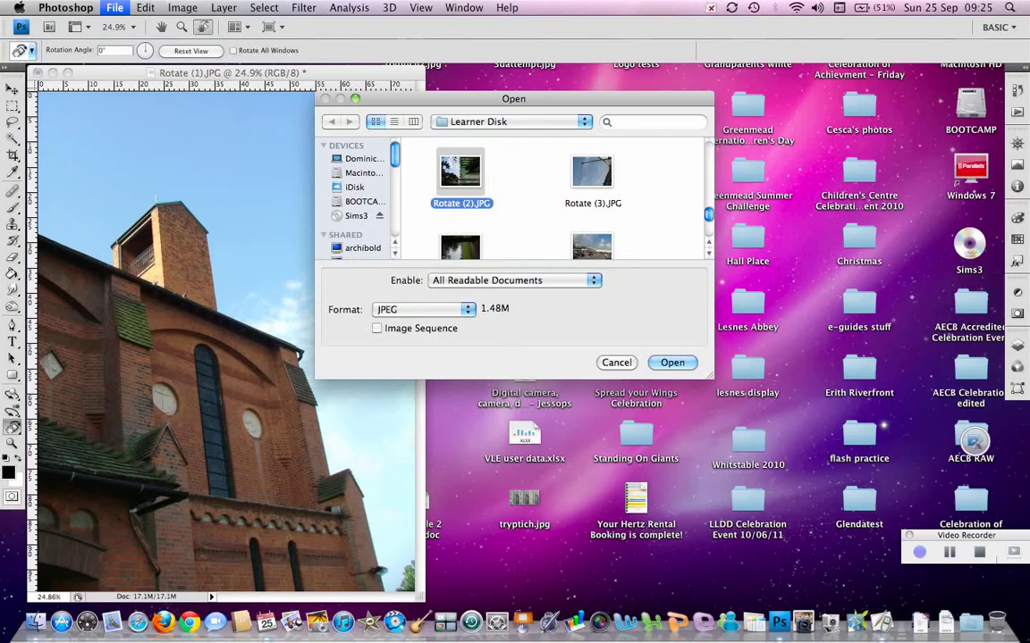
click(672, 362)
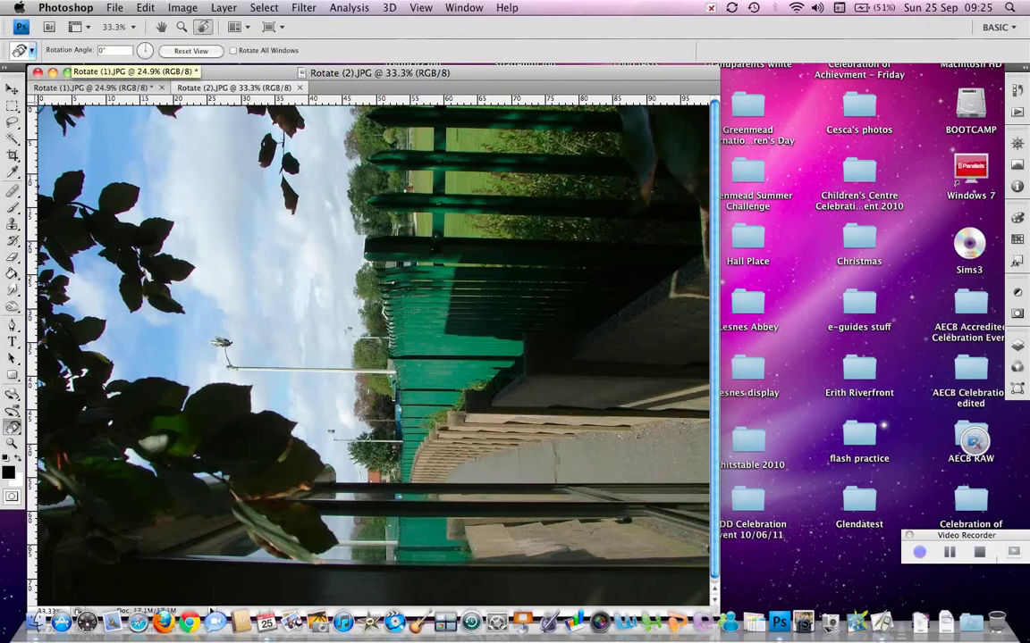
Compare the Rotate (1) and Rotate (2) tabs, then rotate the fence photo 90° clockwise
click(89, 88)
click(215, 88)
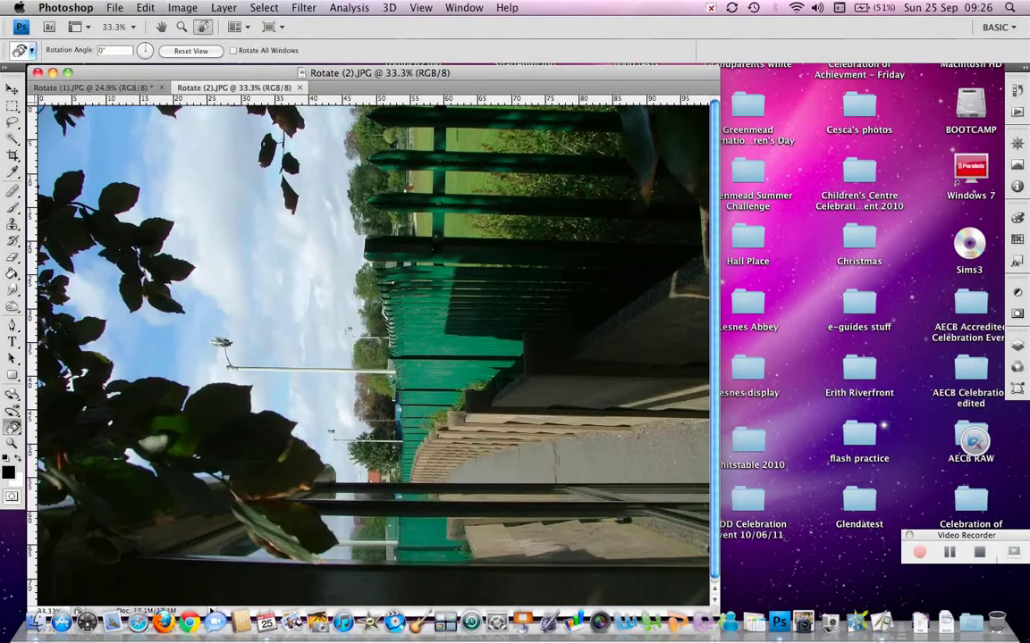
click(89, 88)
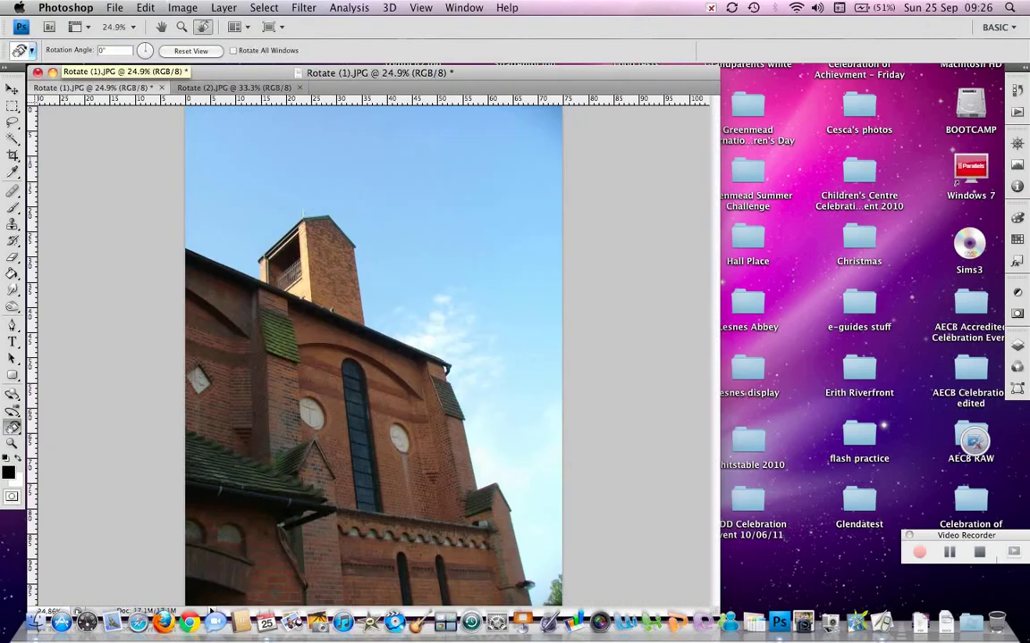
click(215, 88)
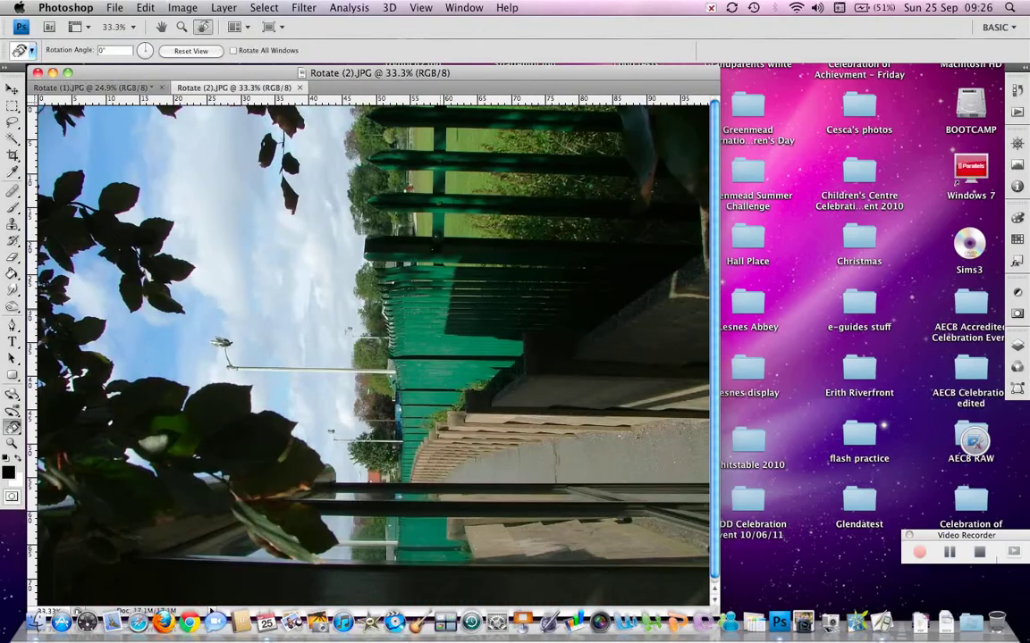
click(182, 7)
mouse_move(215, 146)
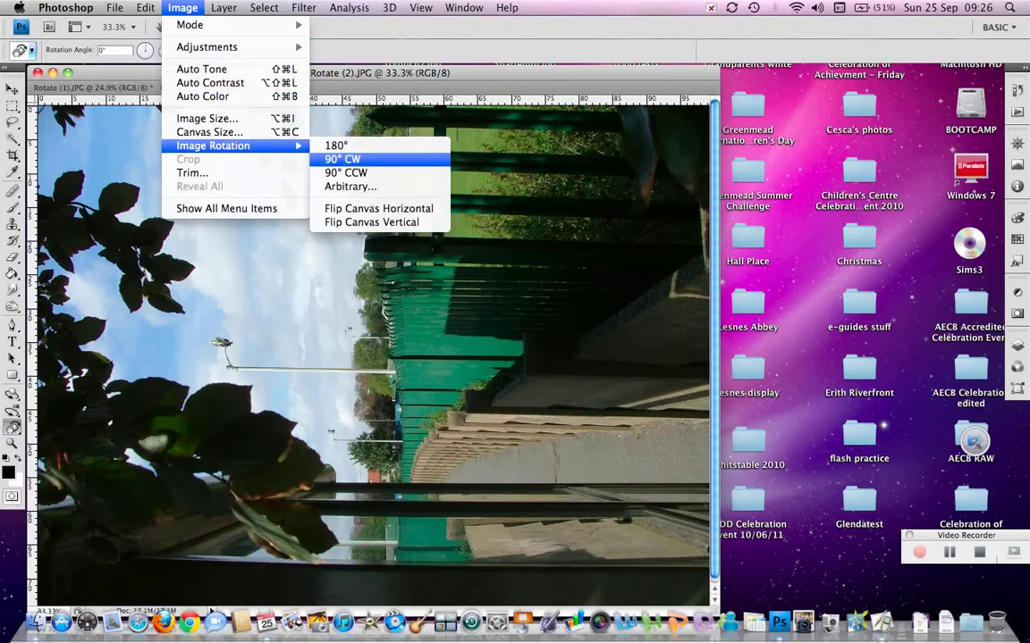
click(343, 159)
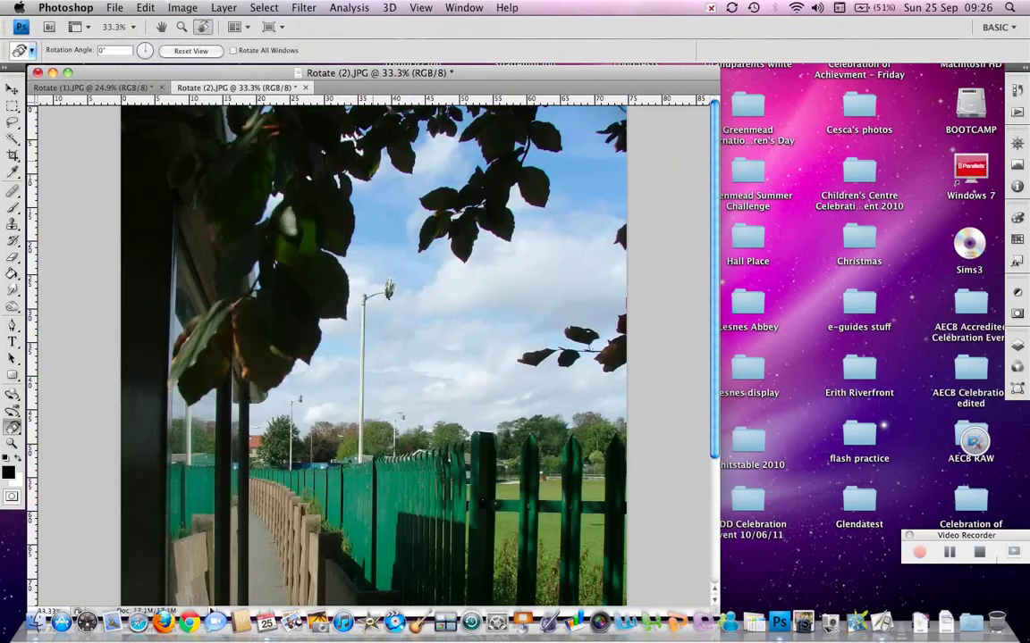
Fit the fence photo in the window and rotate it 180°
click(420, 7)
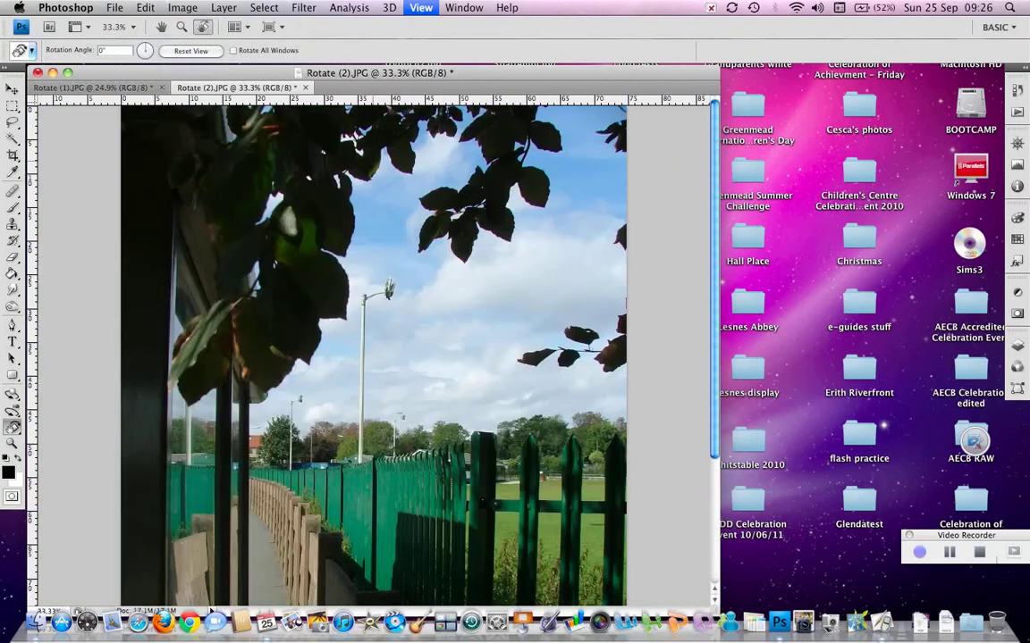
key(super+0)
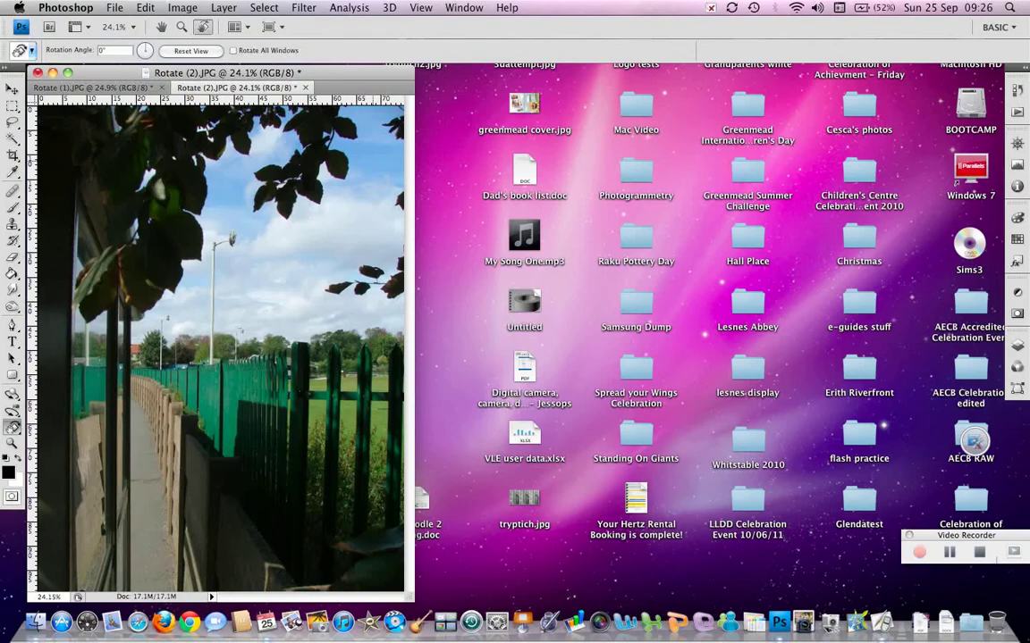
click(182, 7)
mouse_move(223, 146)
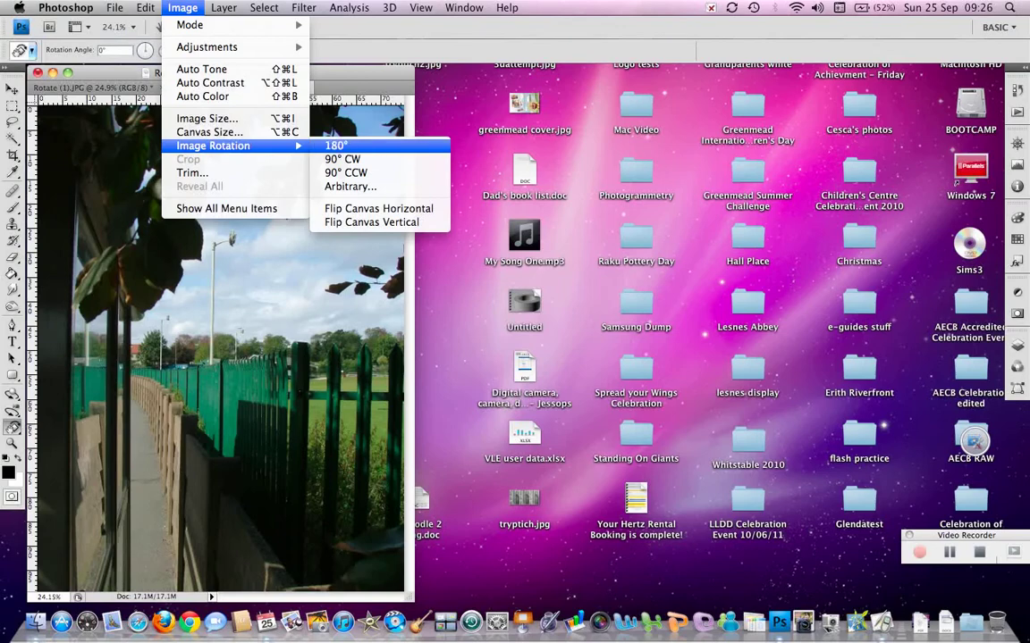
click(336, 145)
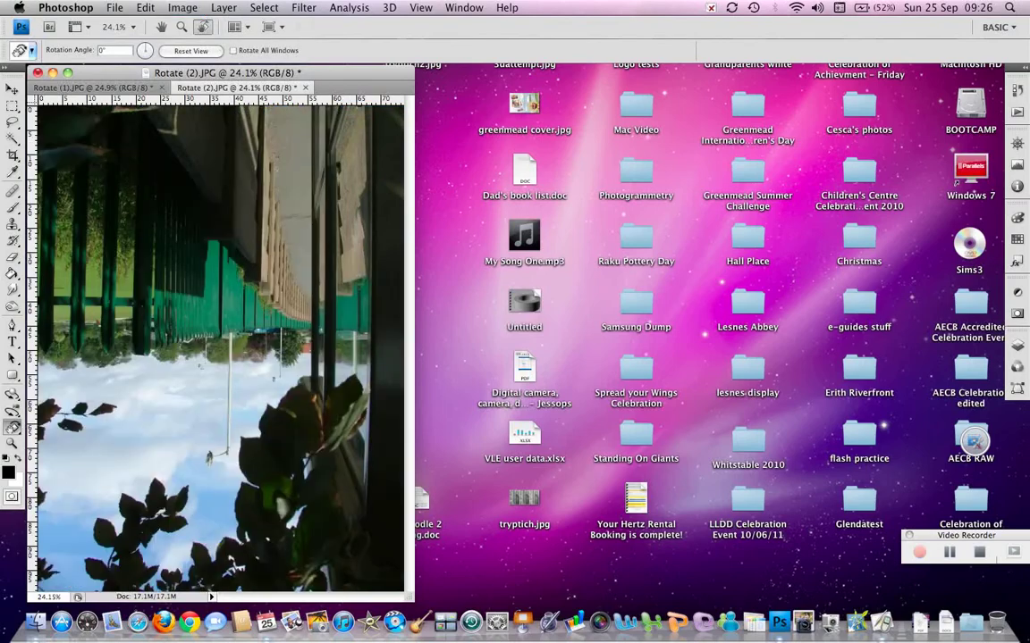
Flip the fence photo's canvas horizontally to mirror it
click(183, 7)
mouse_move(224, 145)
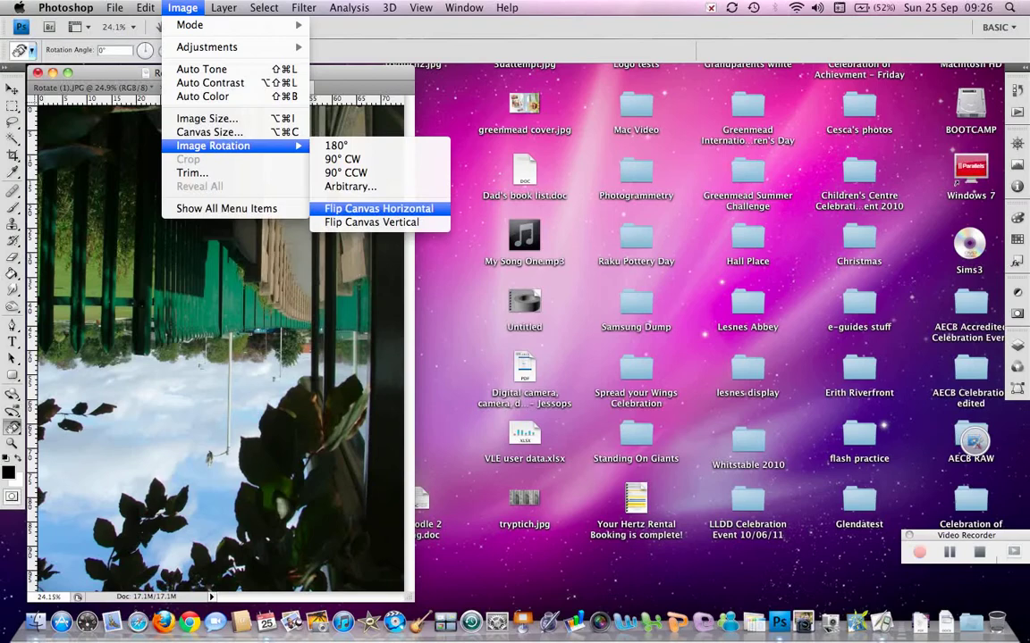
key(Return)
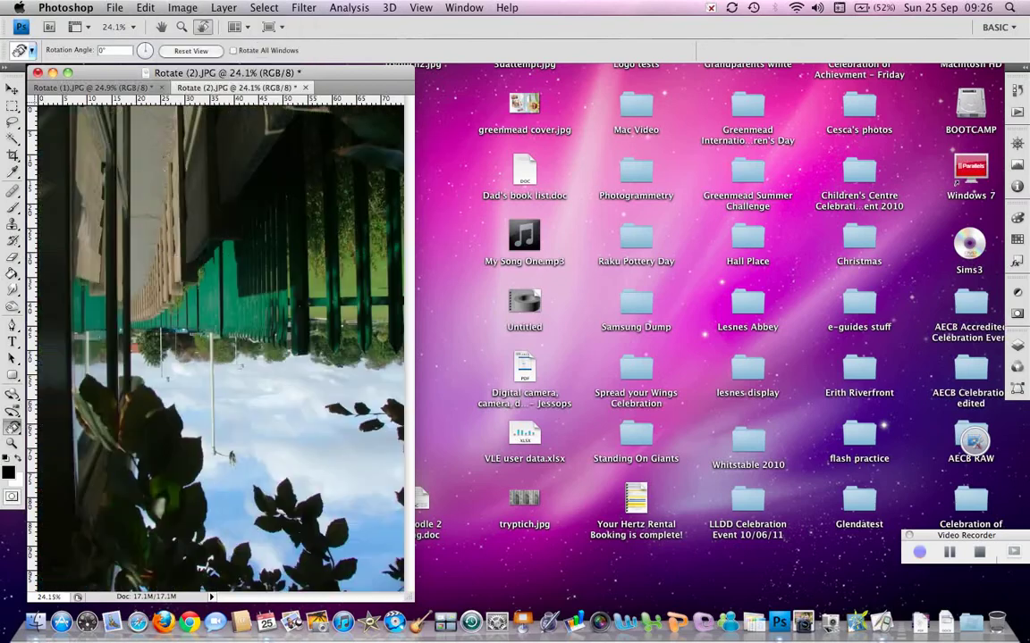
click(182, 7)
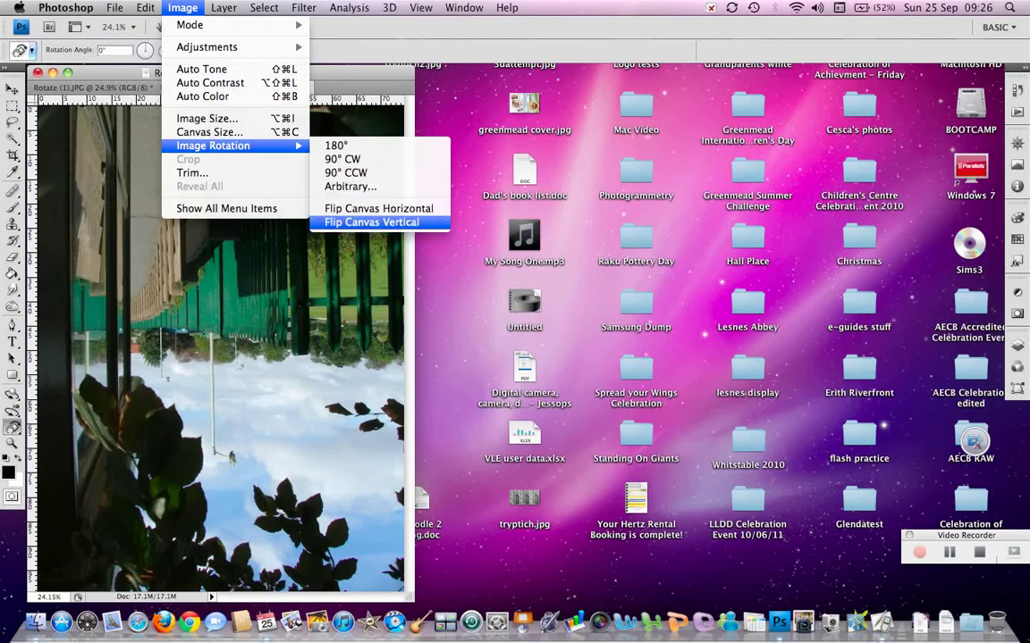
Flip the fence photo vertically so the sky is on top, then cancel Save As
click(371, 222)
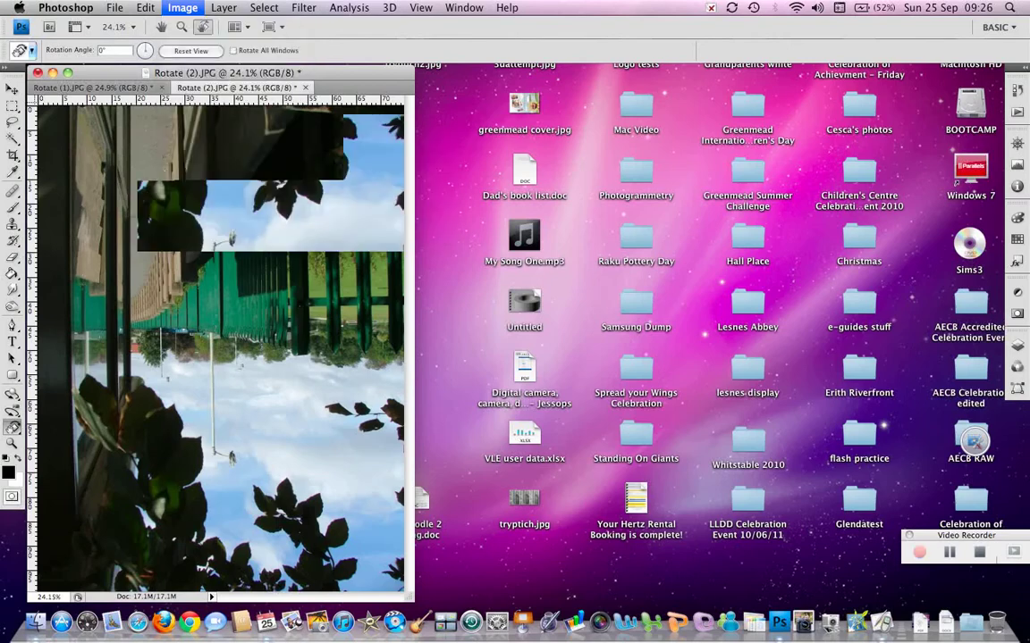
key(ctrl+Tab)
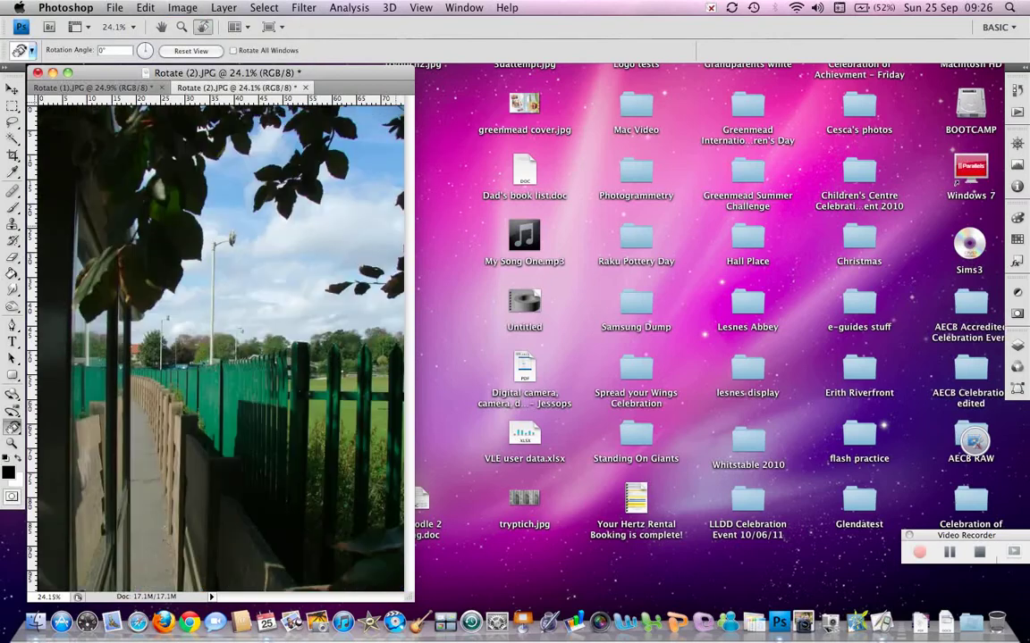
click(114, 8)
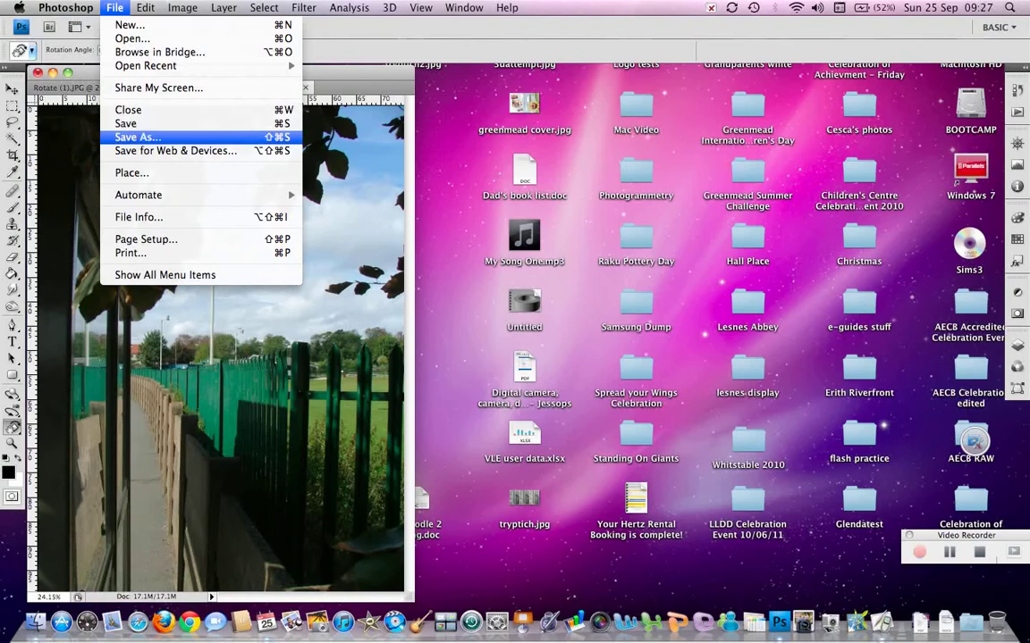
click(139, 137)
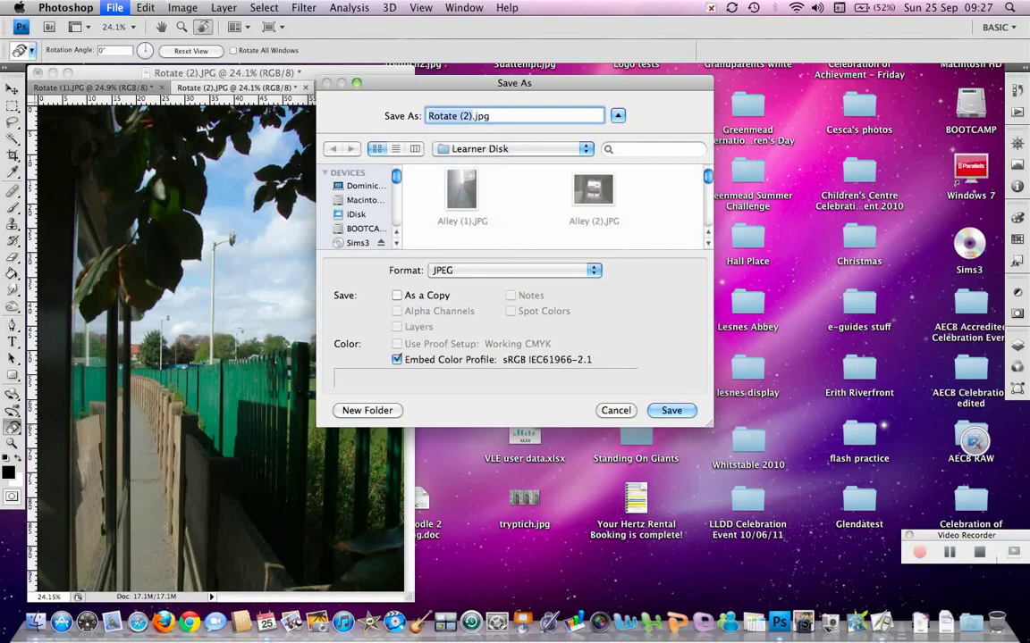
key(Escape)
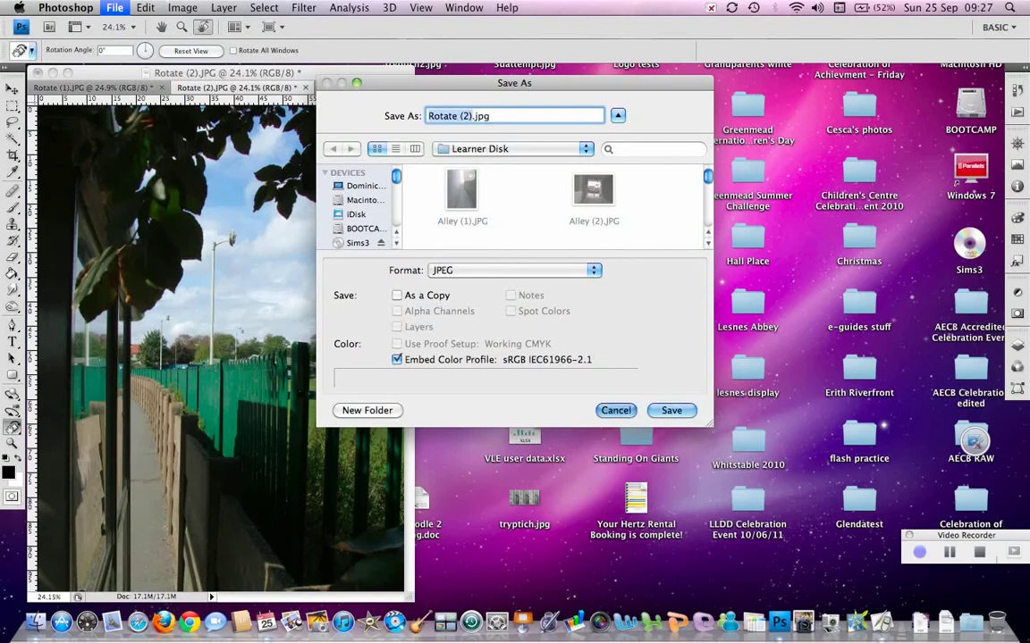